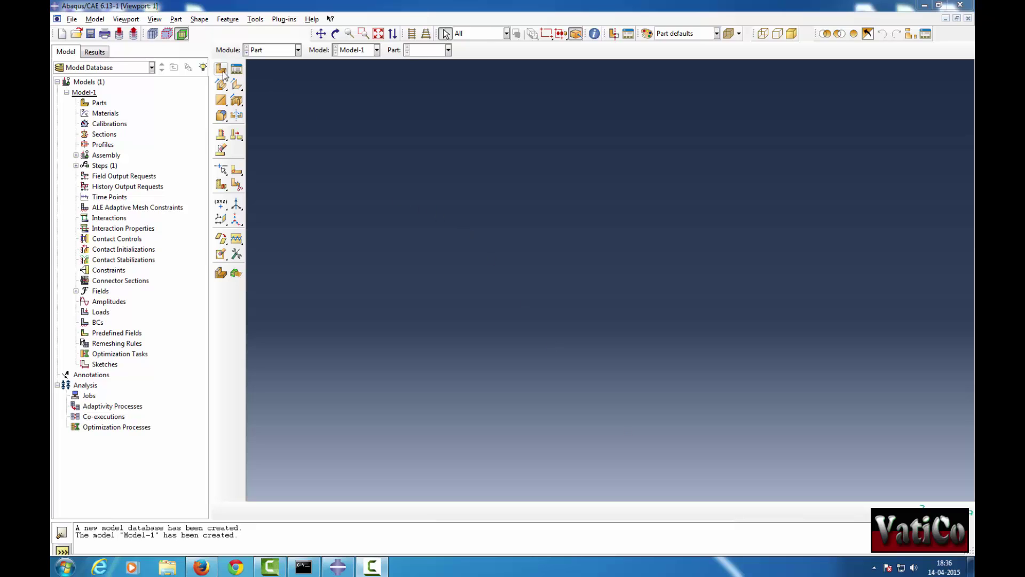
- Create Part-1 as a 3D deformable solid extrusion with approximate size 20
click(72, 19)
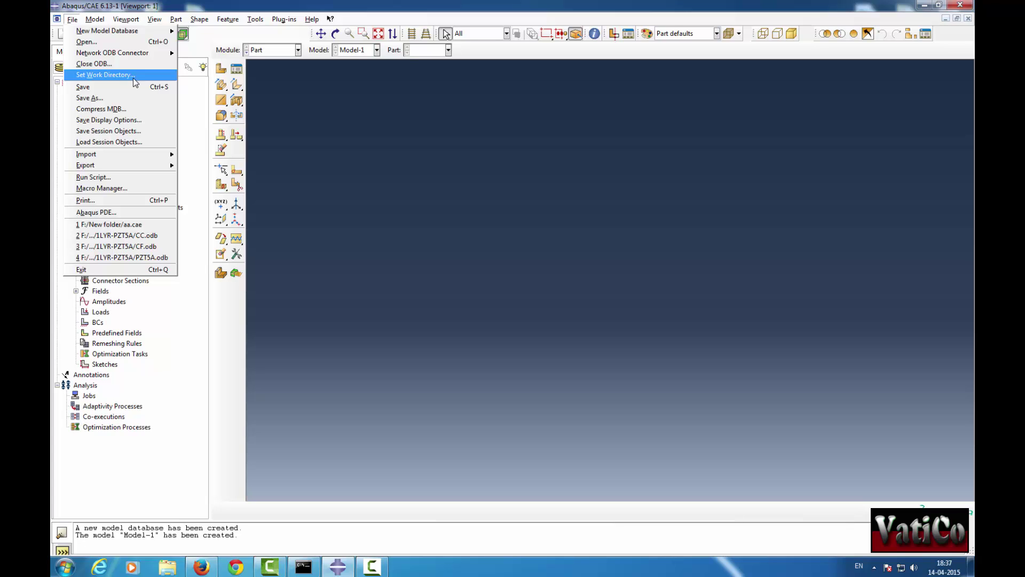
click(339, 148)
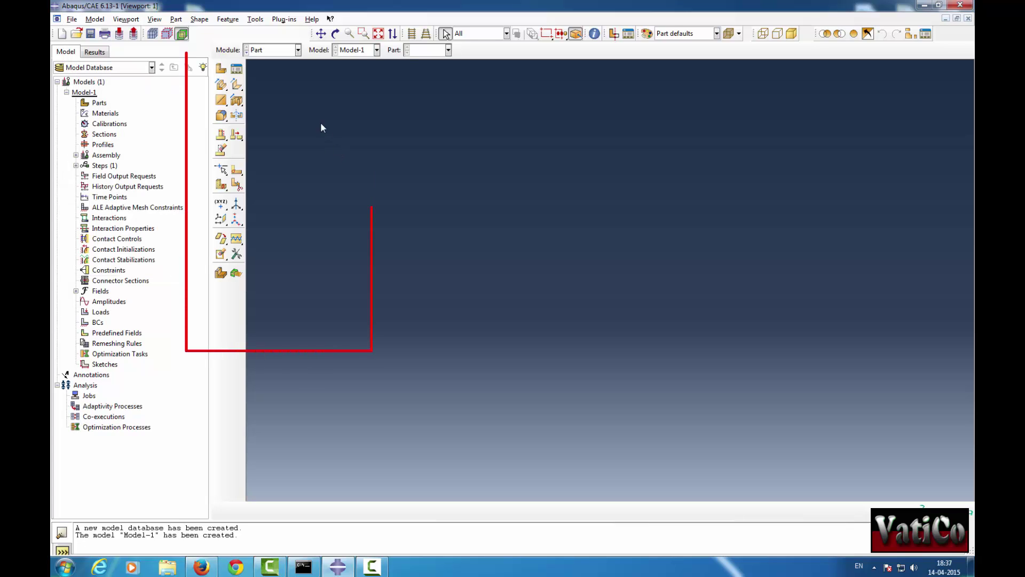
click(221, 69)
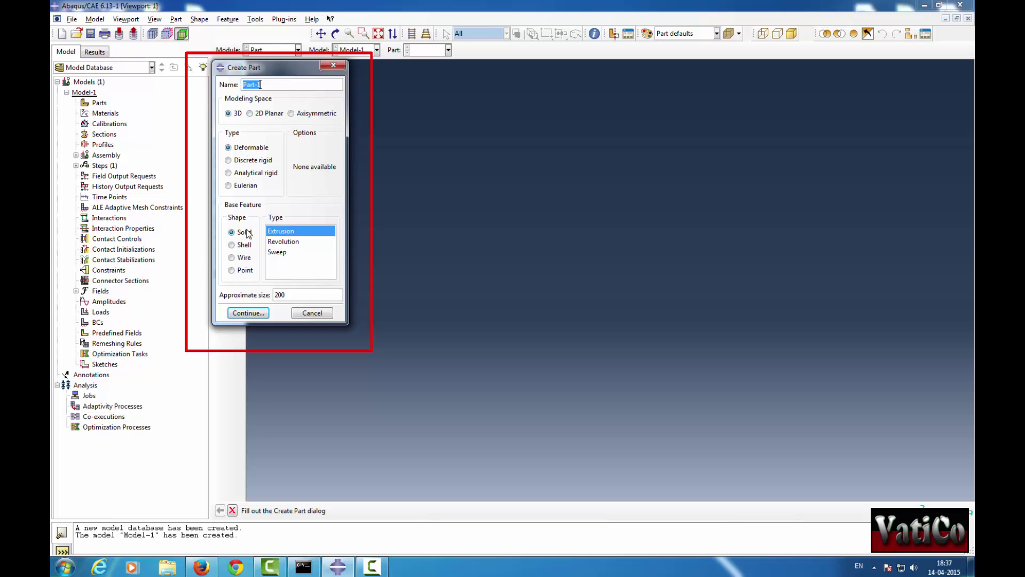
click(291, 295)
key(BackSpace)
click(262, 313)
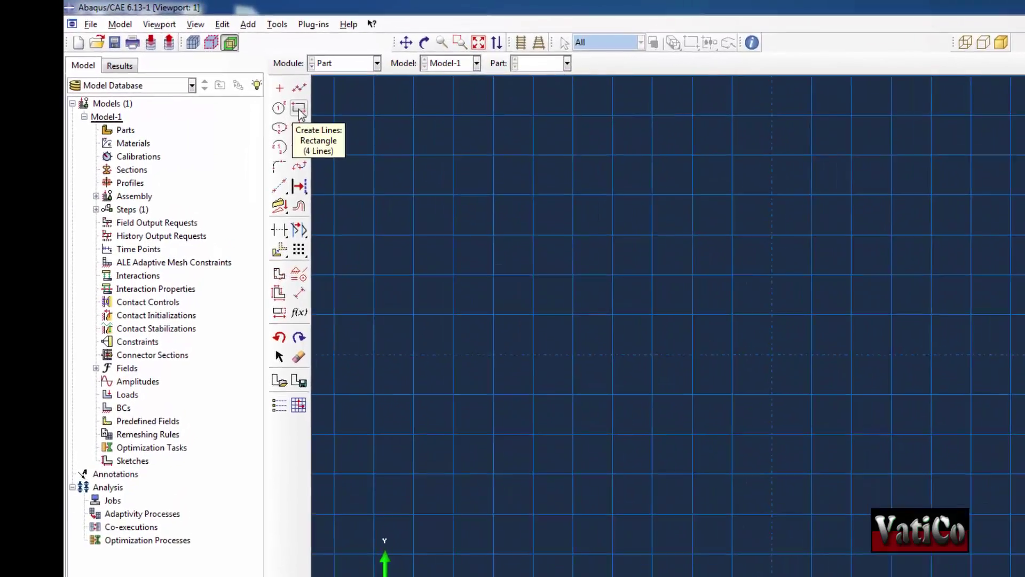
- Draw a rectangle section from corner 0,0 to corner 1,1
click(236, 85)
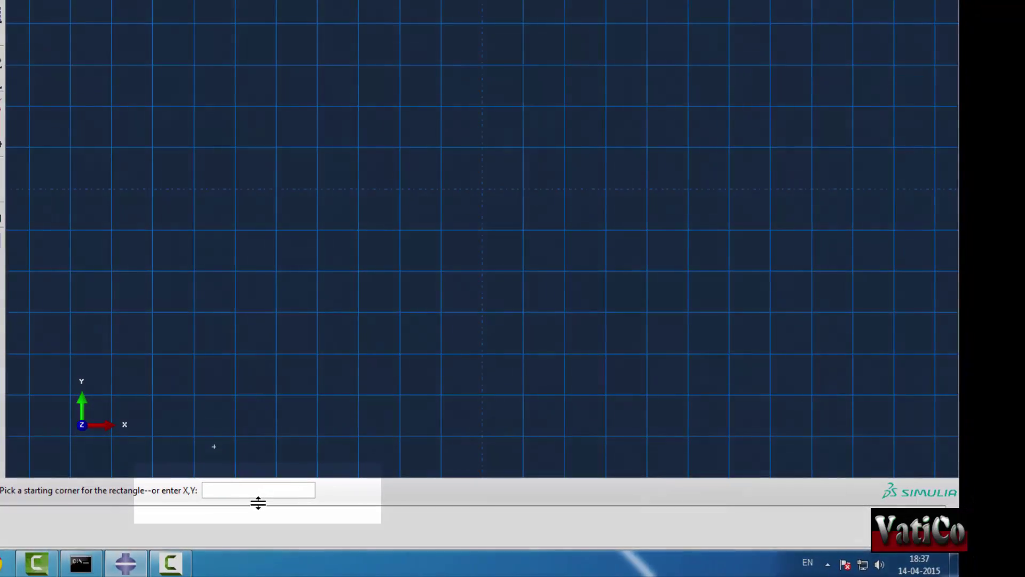
text(0)
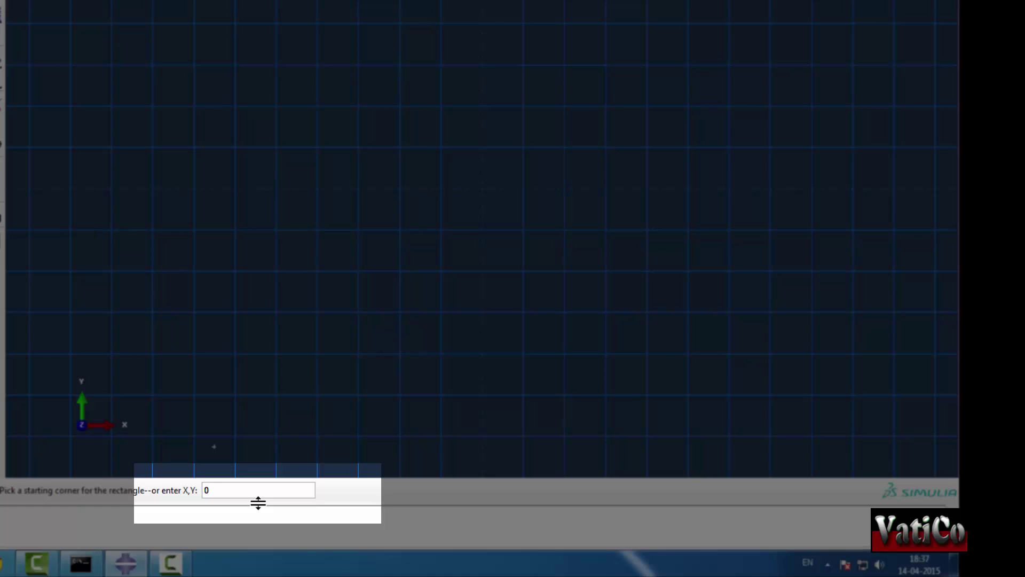
text(,0)
key(Return)
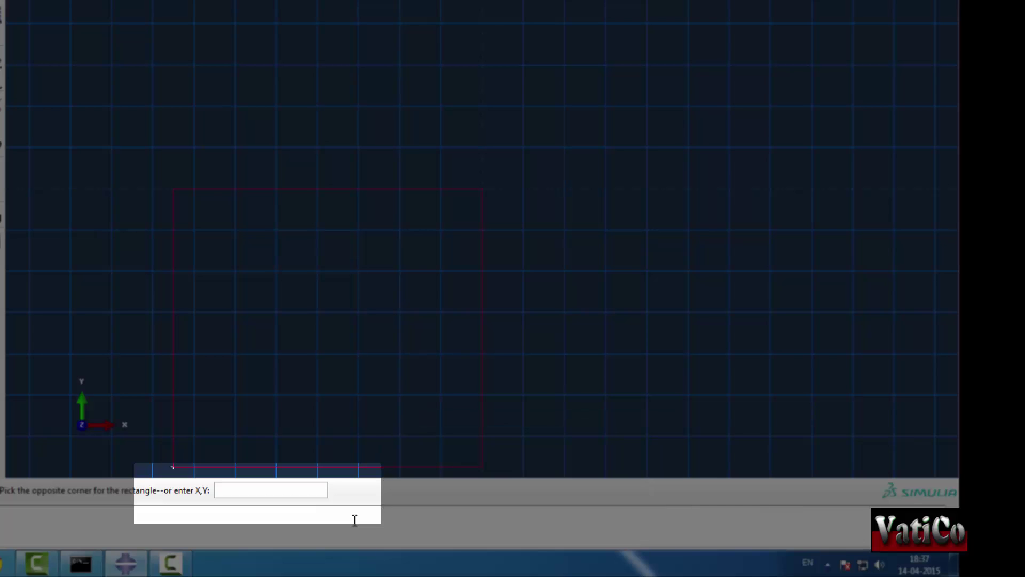
text(1,1)
key(Return)
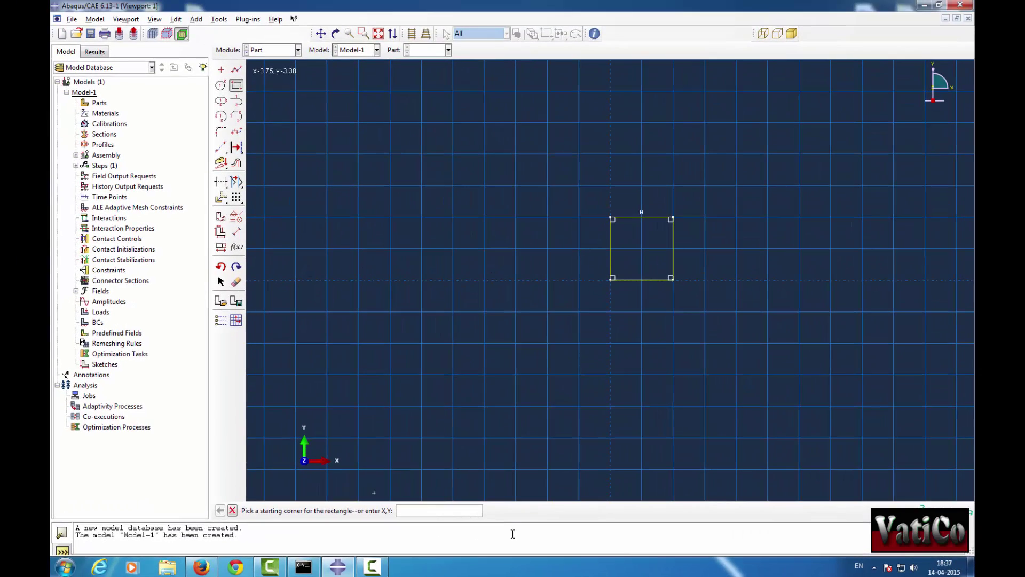
click(233, 511)
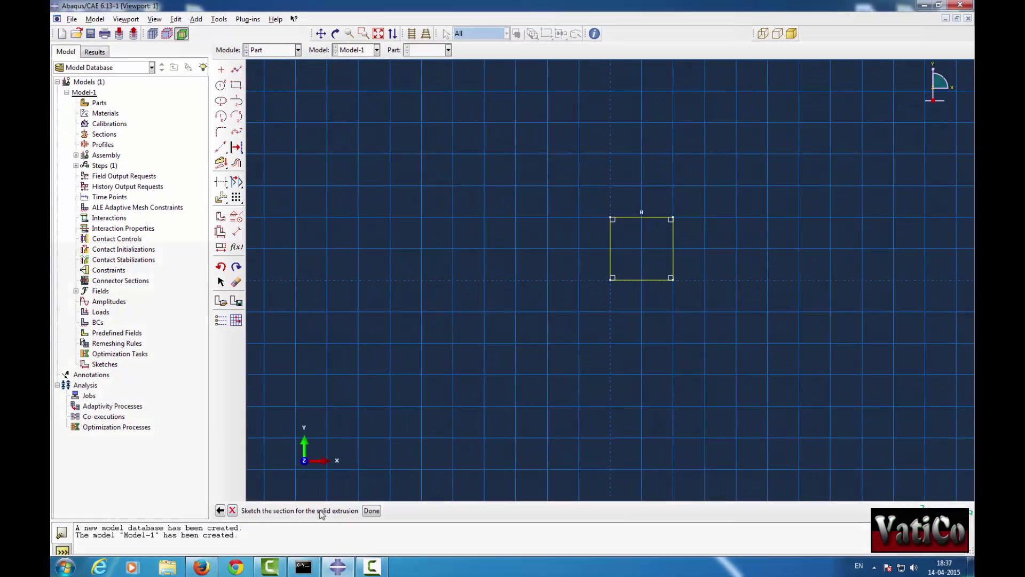
- Extrude the square section to a depth of 0.2 and orbit the view to see the block at an angle
click(374, 511)
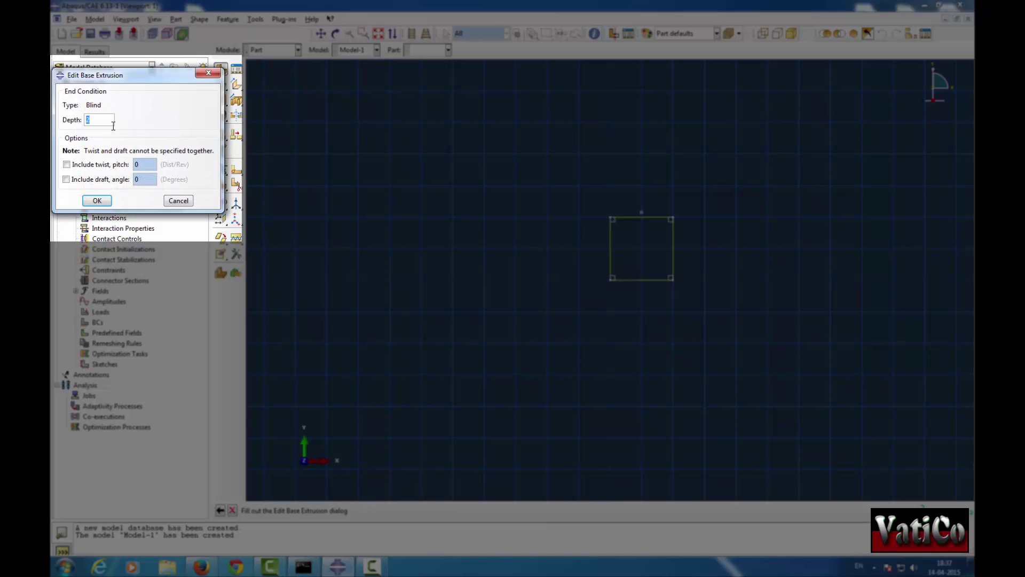
text(0.2)
click(96, 200)
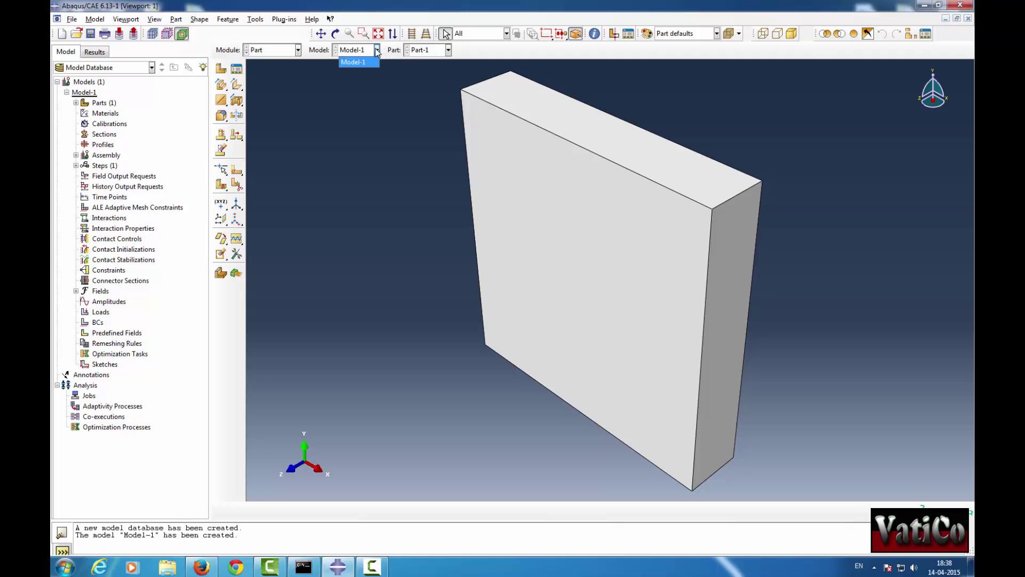
ctrl+alt+drag(582, 257, 582, 384)
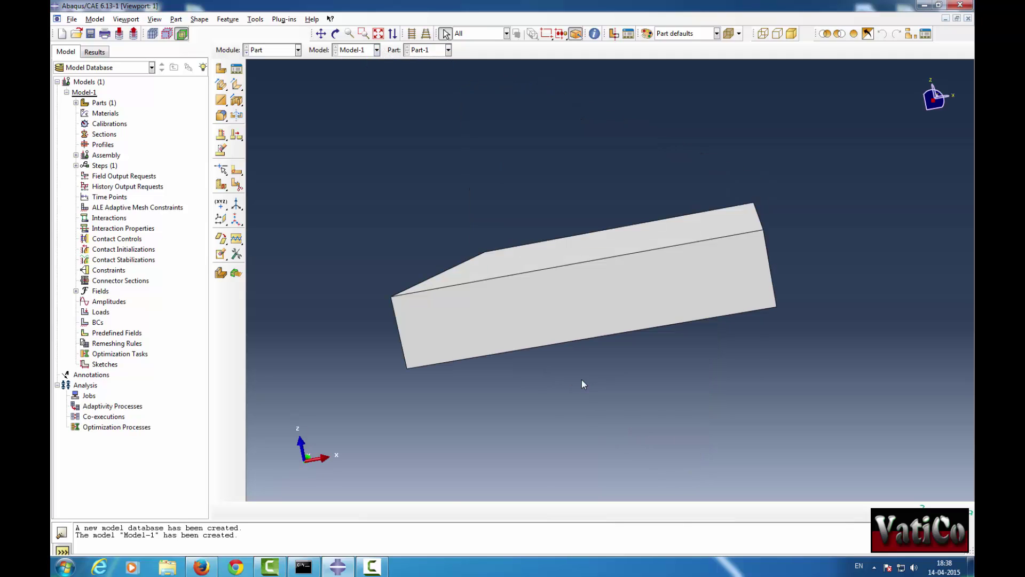
ctrl+alt+drag(728, 222, 425, 302)
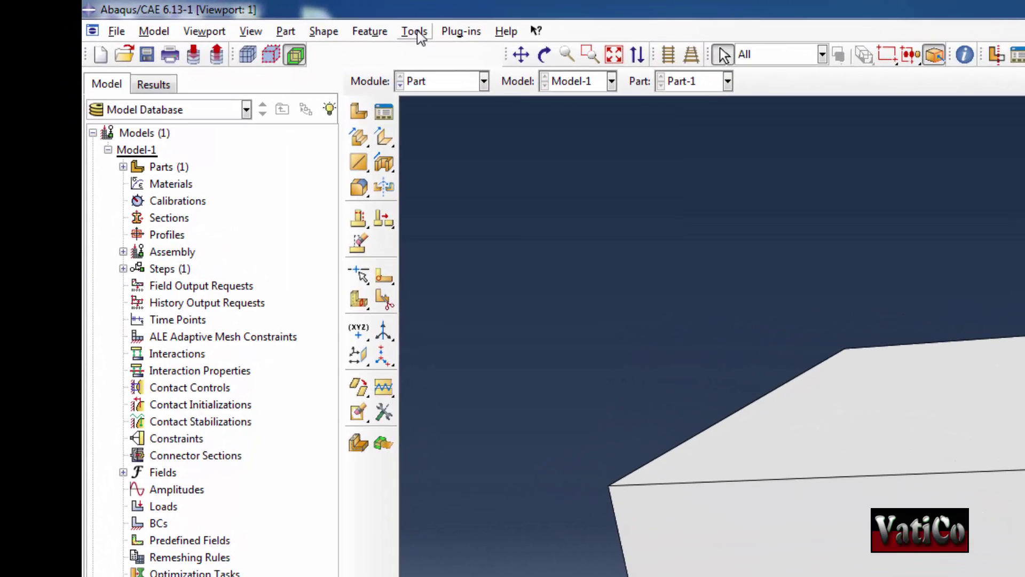
- Start a cell partition of the block using a defined cutting plane
click(255, 20)
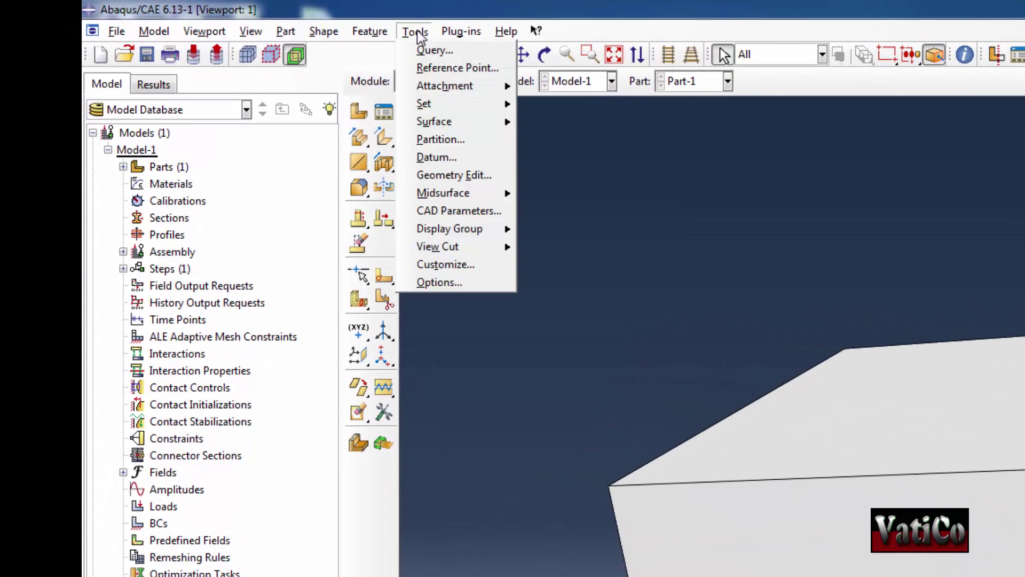
click(450, 138)
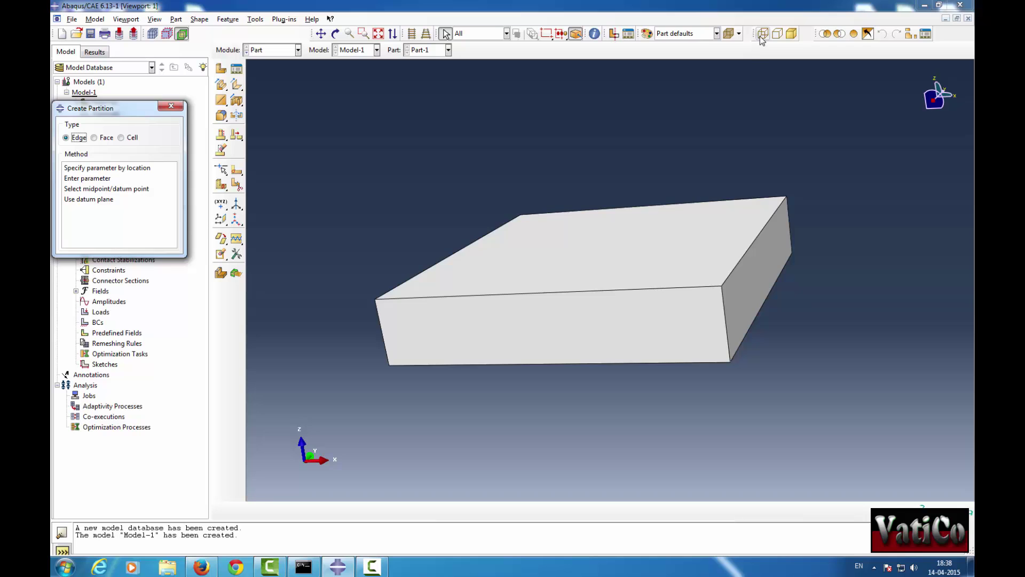
click(762, 35)
click(791, 34)
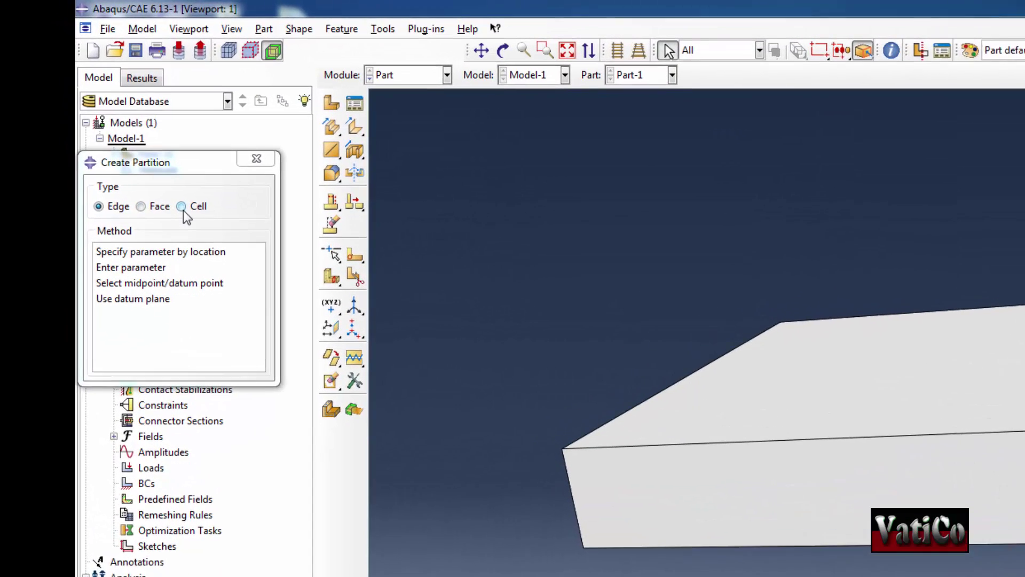
click(182, 207)
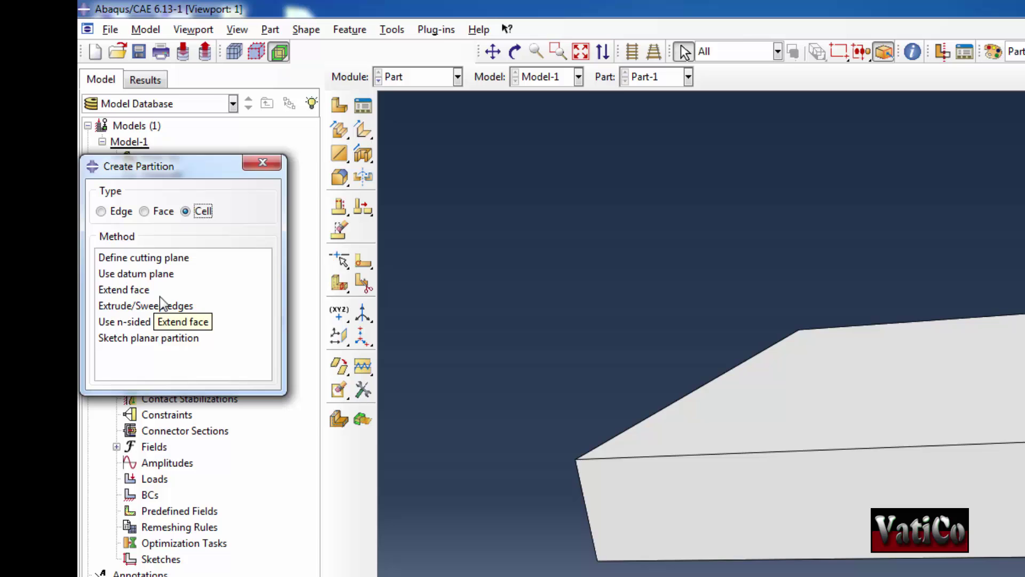
click(162, 258)
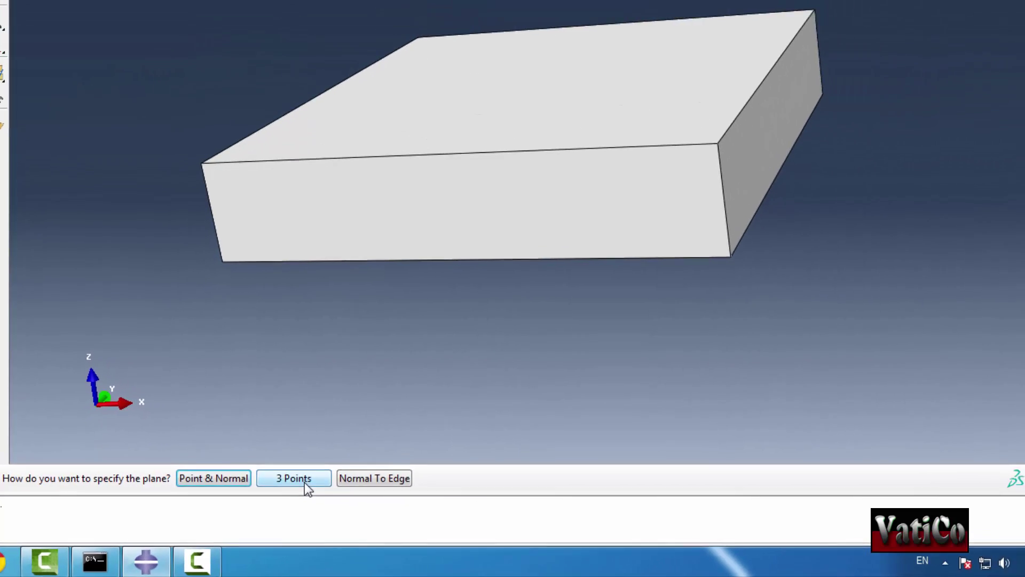
- Cut the block through three mid-height edge midpoints into two stacked layers
click(384, 456)
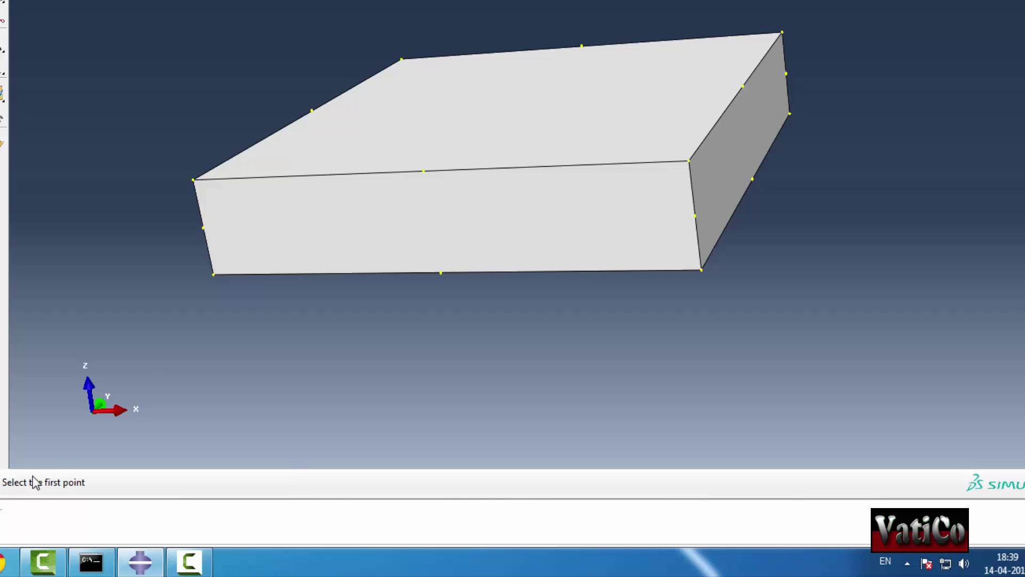
click(203, 228)
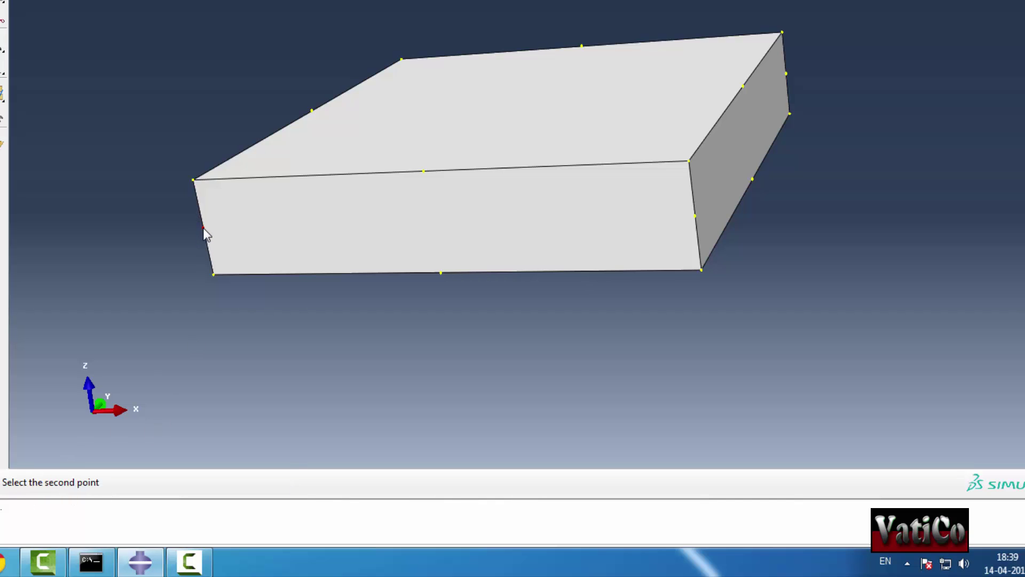
click(695, 216)
click(787, 72)
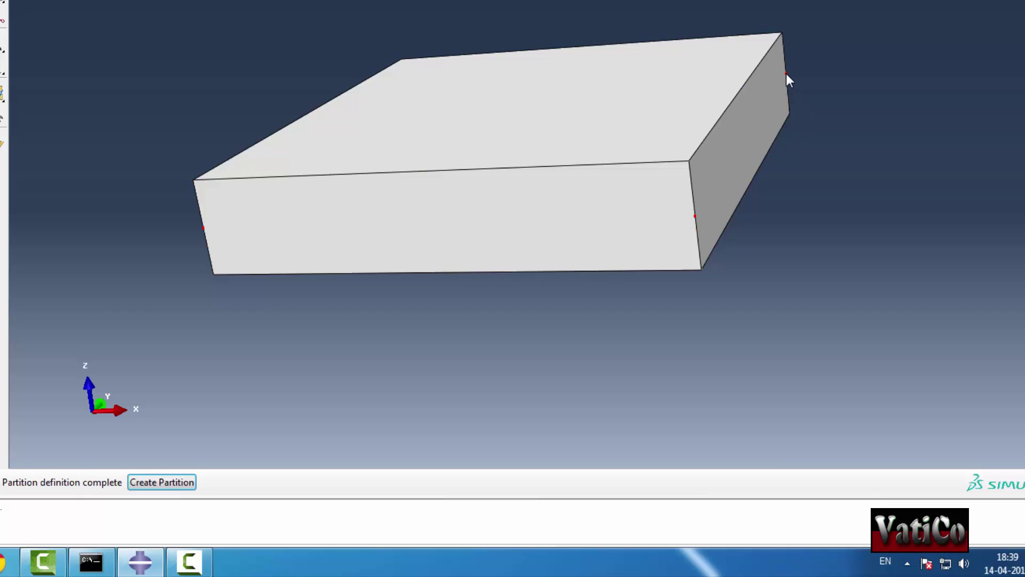
click(188, 482)
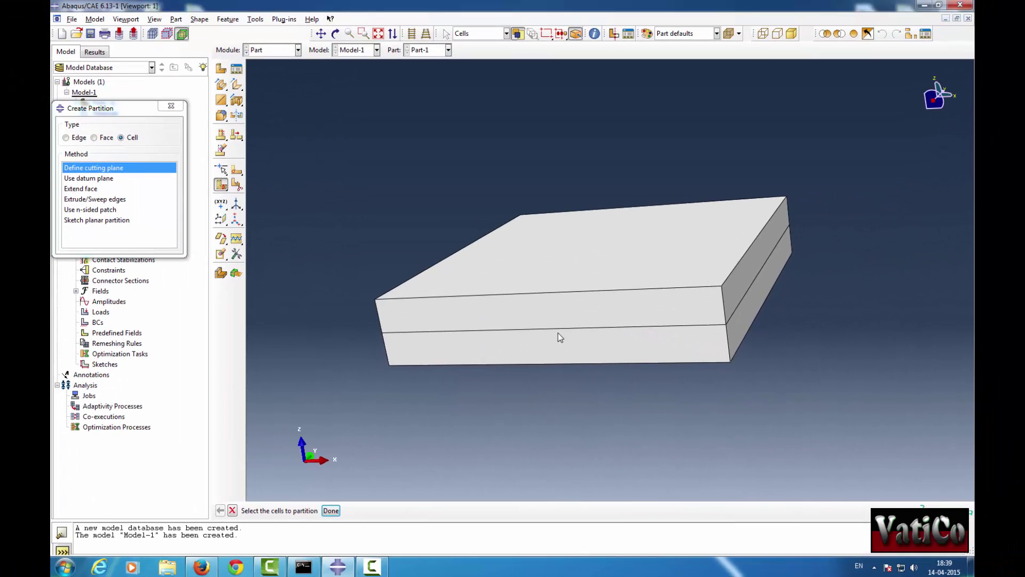
click(764, 34)
- Return the two-layer block to shaded display and orbit it to view its long side
click(791, 34)
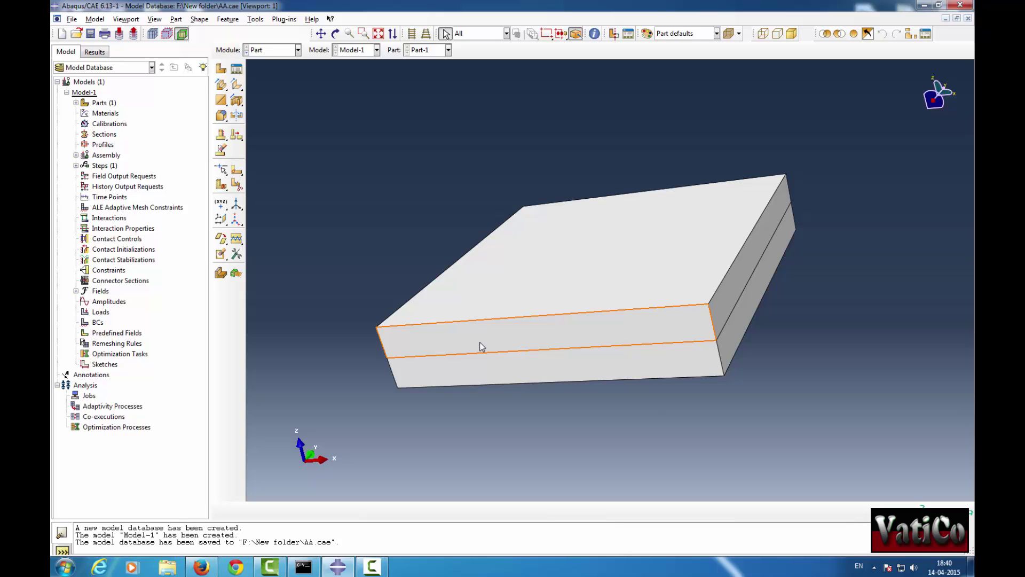
ctrl+alt+drag(613, 325, 571, 402)
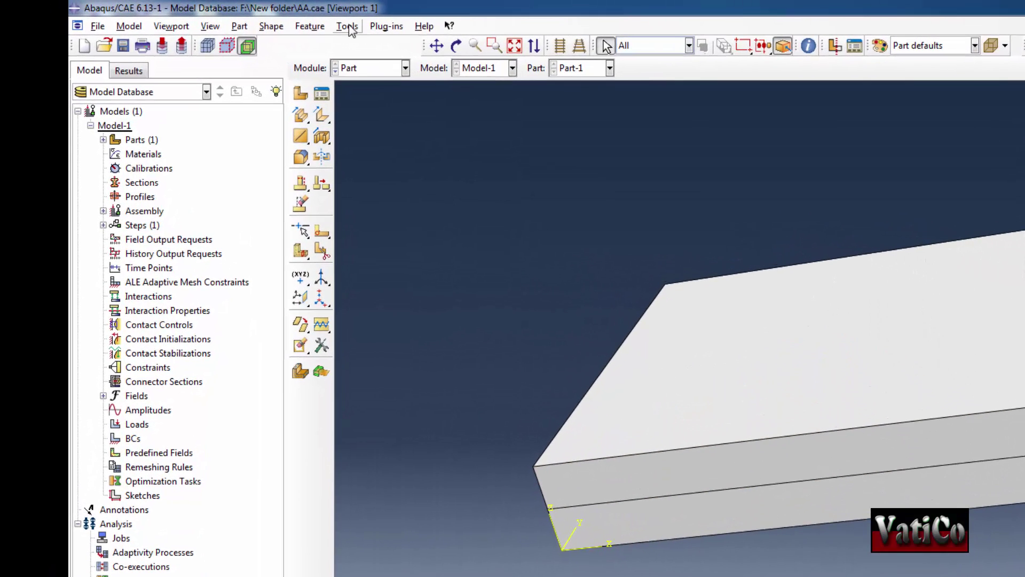
click(347, 26)
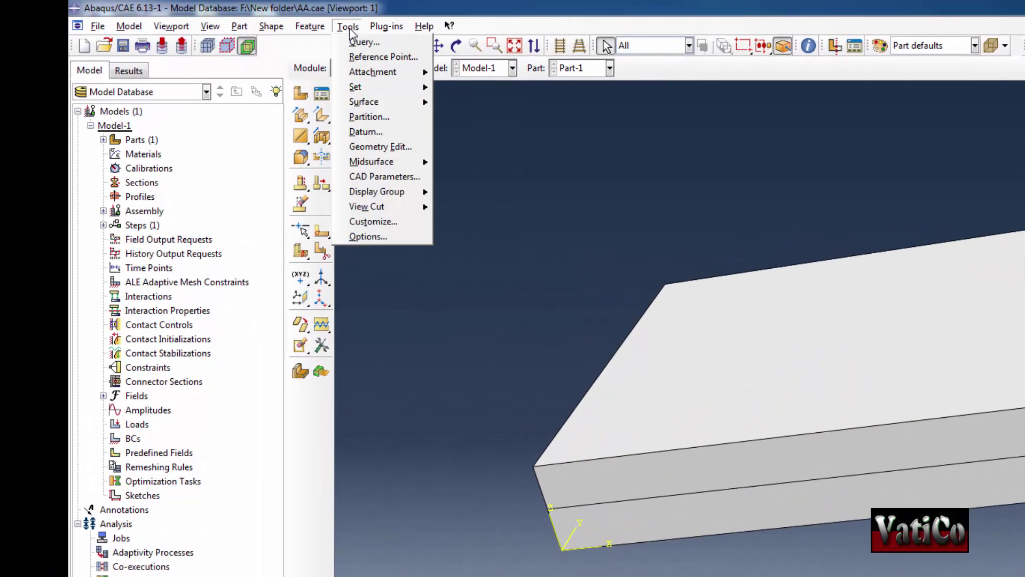
- Start an edge partition by parameter and select the block's six long edges
click(381, 121)
click(99, 187)
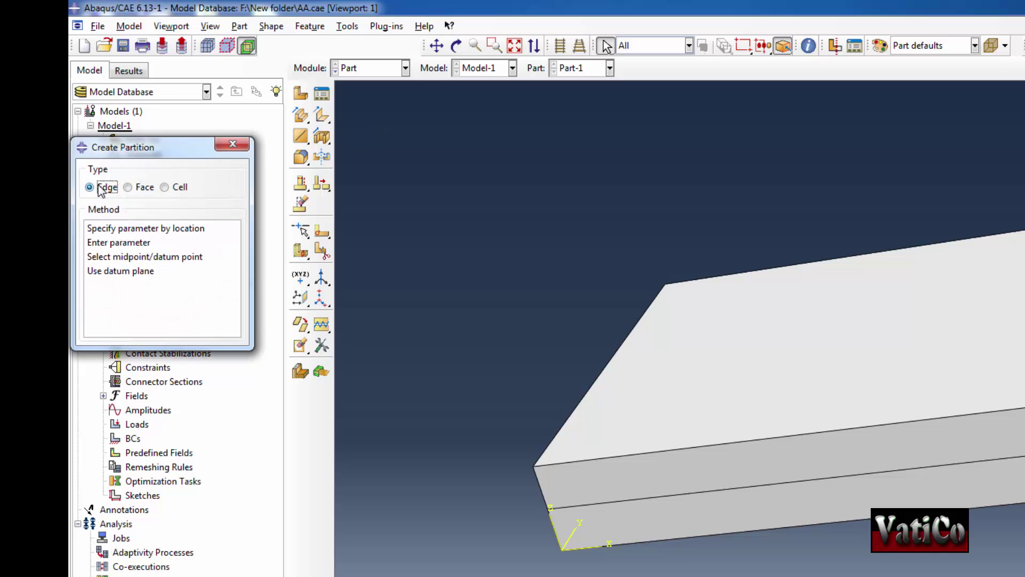
click(133, 229)
click(136, 243)
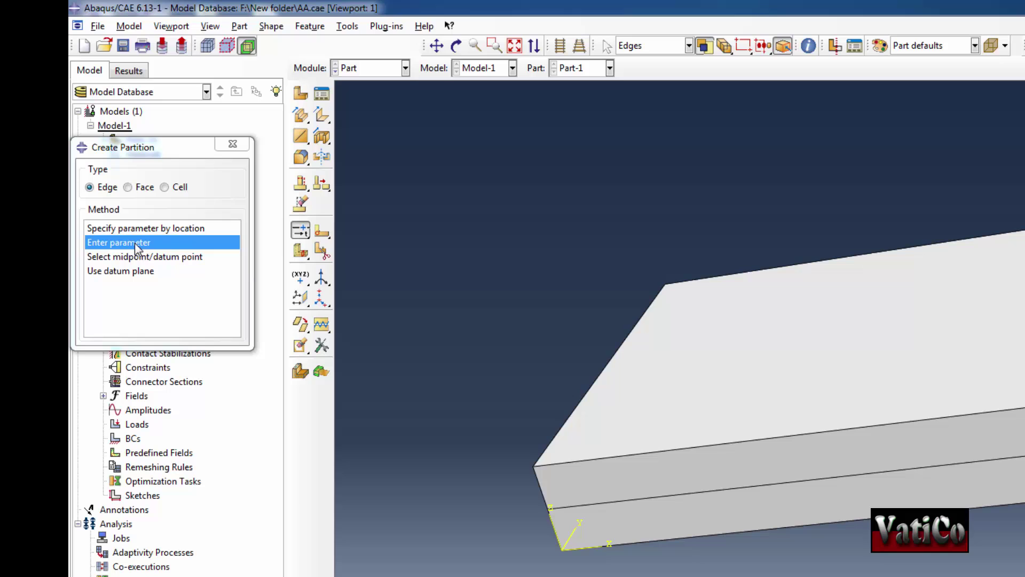
click(971, 415)
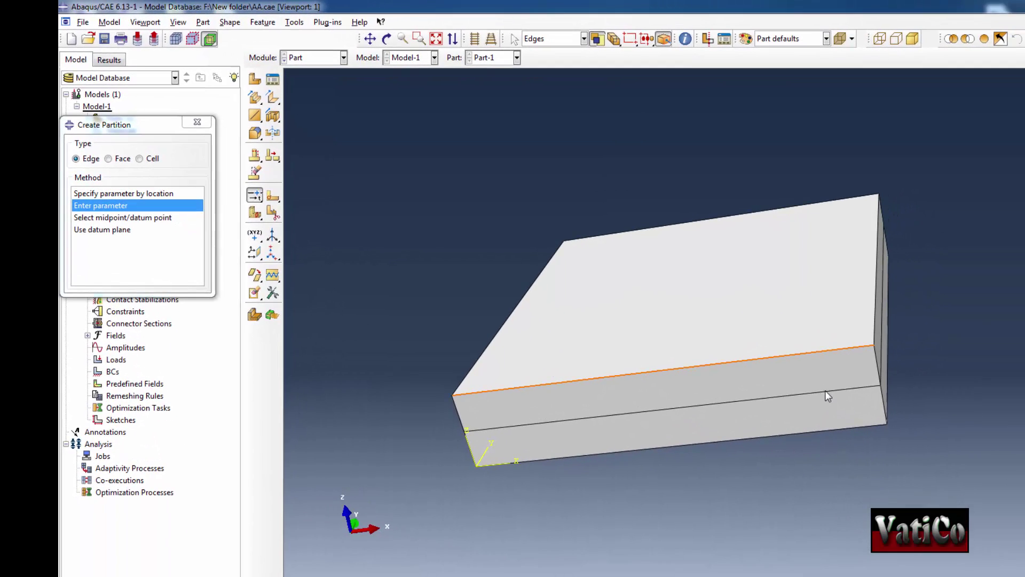
shift+click(822, 432)
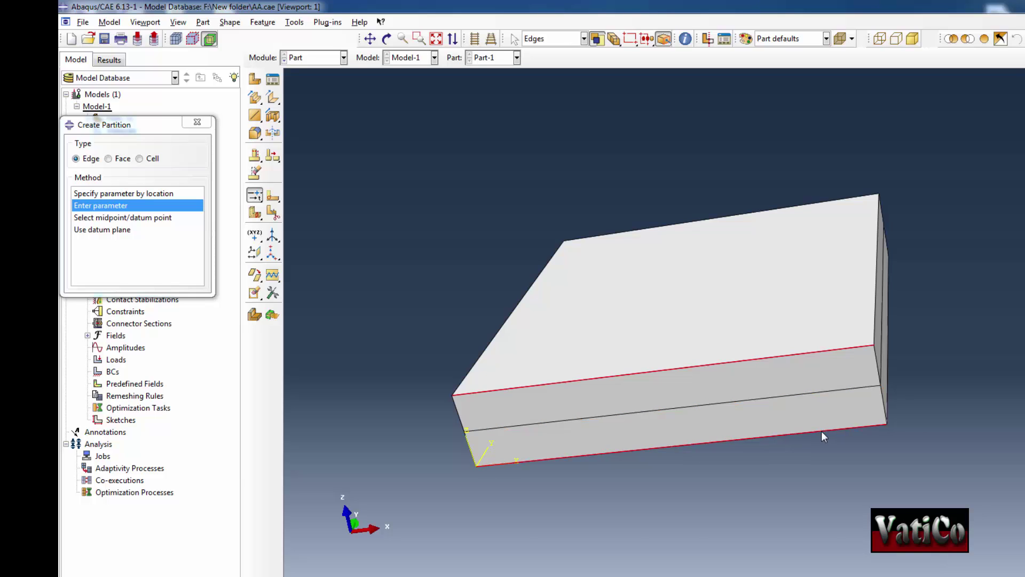
shift+click(819, 393)
click(880, 38)
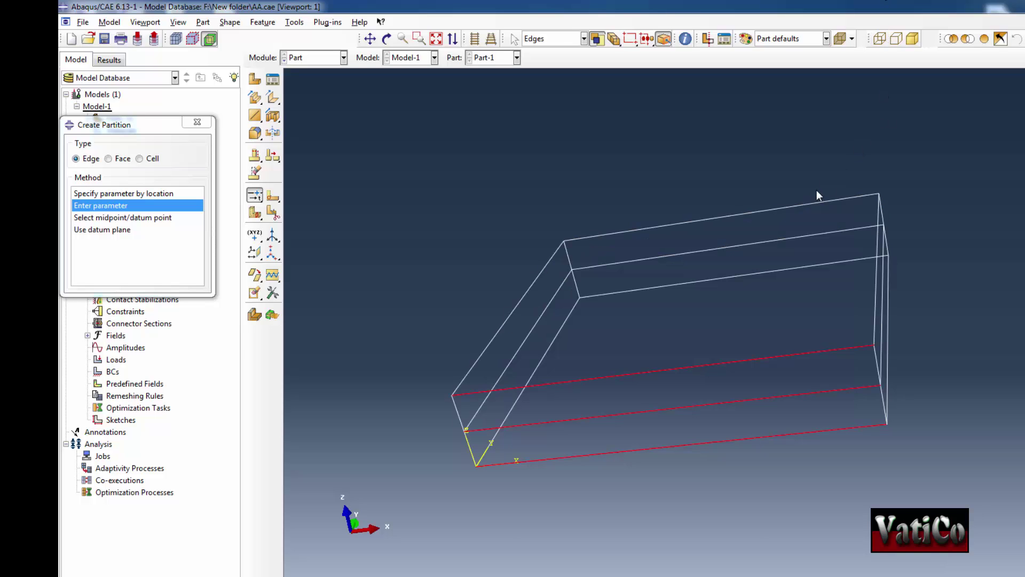
shift+click(809, 206)
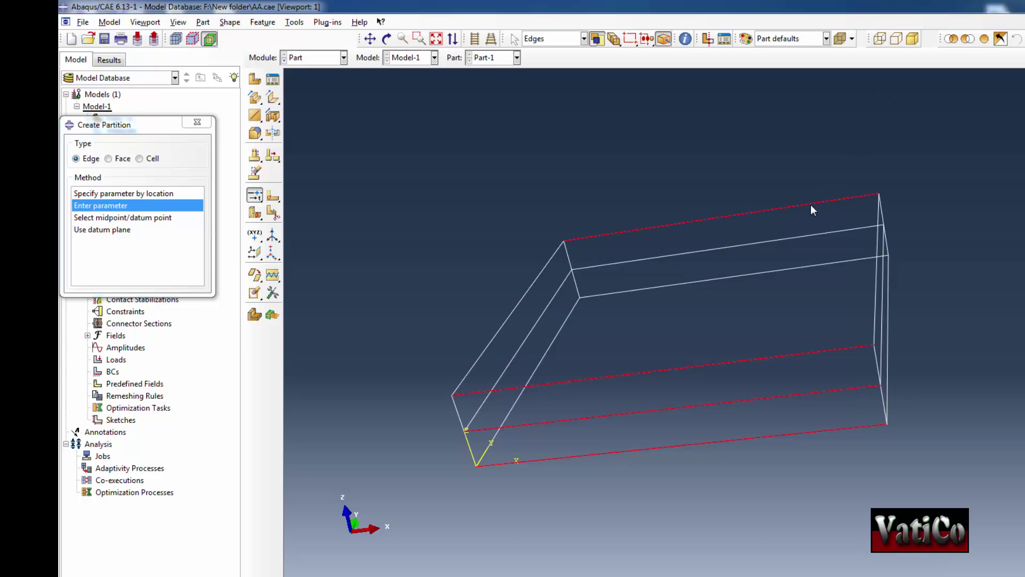
shift+click(817, 236)
shift+click(813, 253)
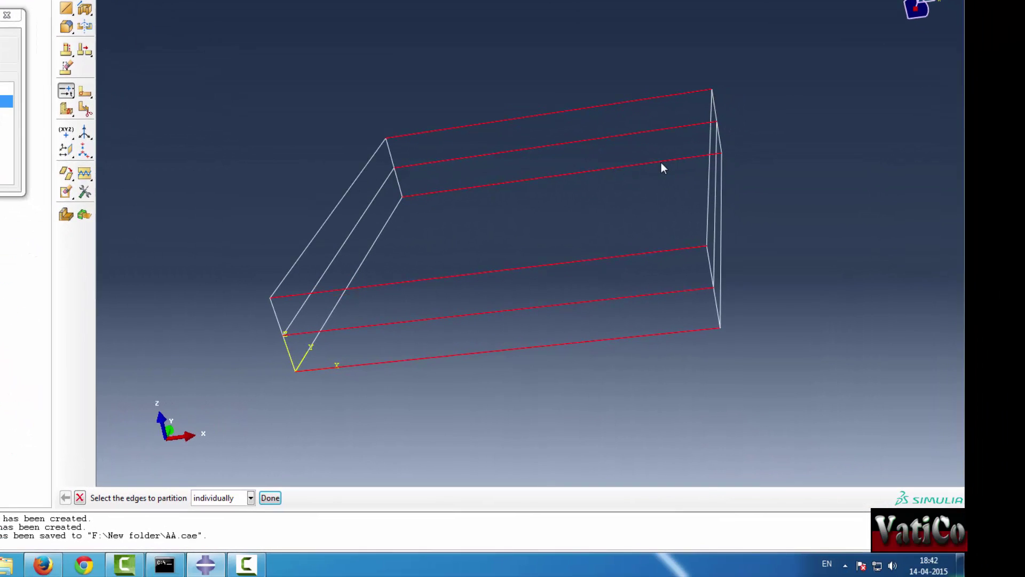
- Split the selected long edges at normalized parameter 0.1
click(270, 498)
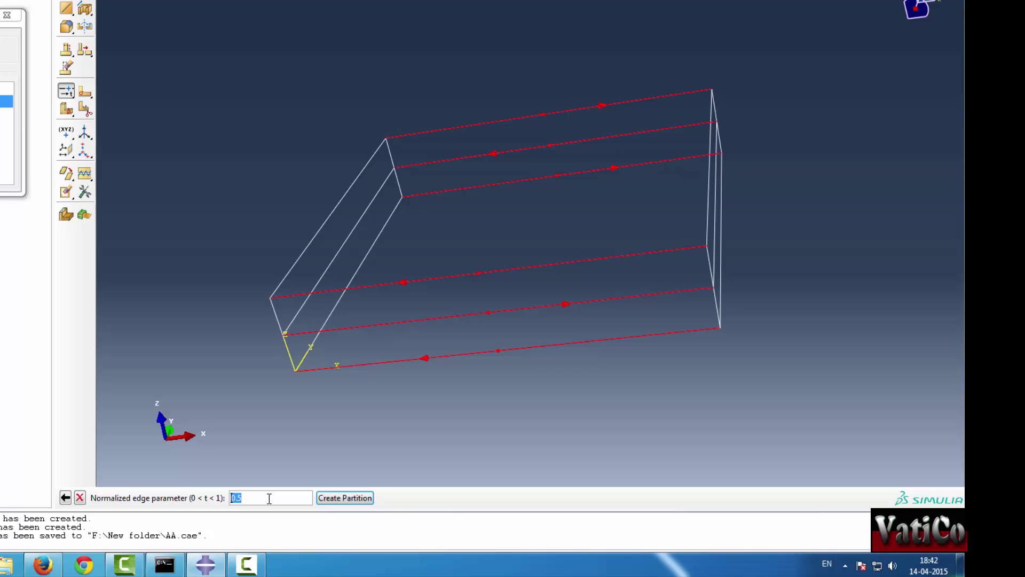
text(0.1)
click(344, 498)
click(271, 498)
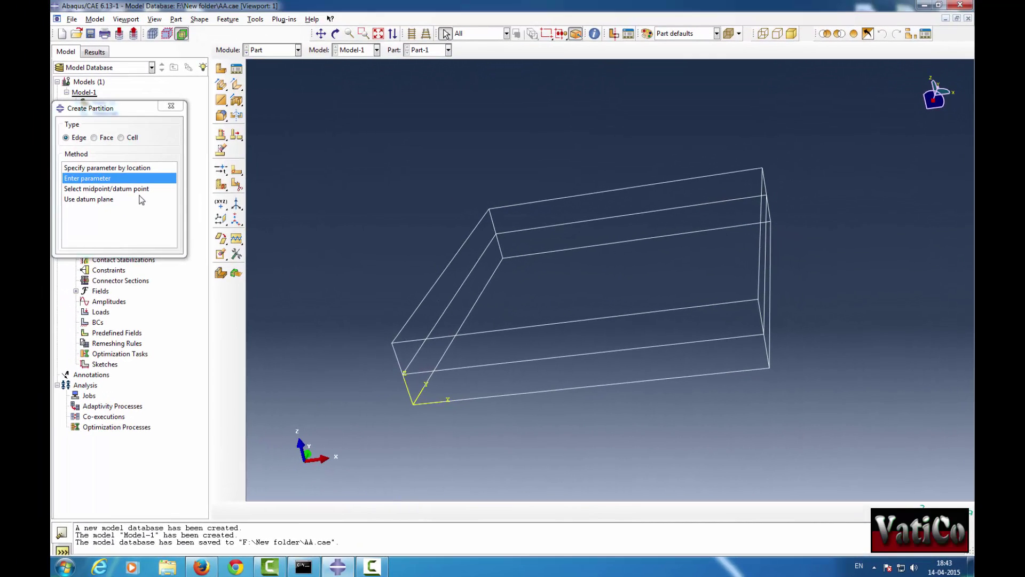
- Split the middle and bottom front long edges at parameter 0.9
click(127, 179)
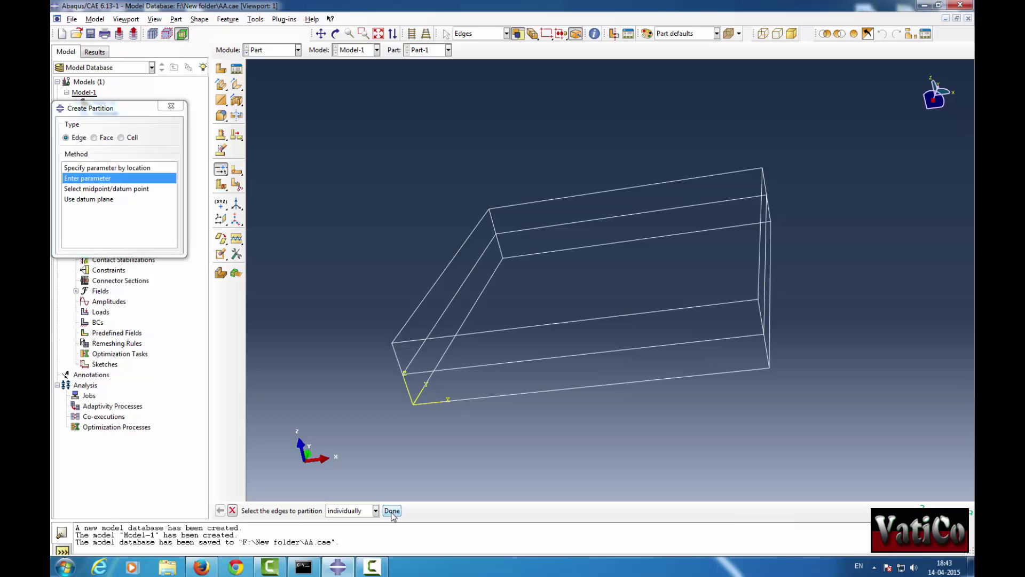
click(535, 326)
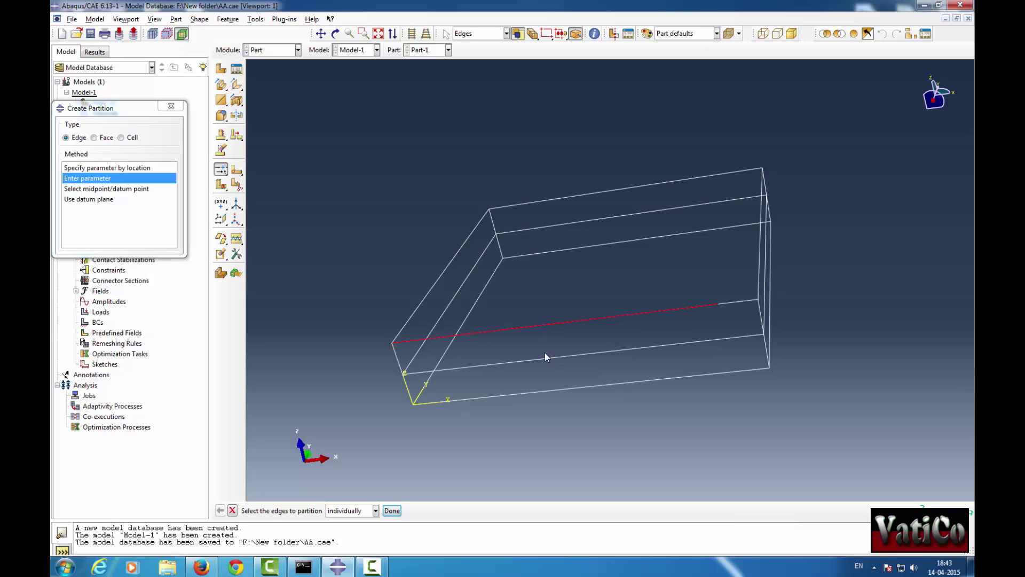
click(540, 326)
click(571, 390)
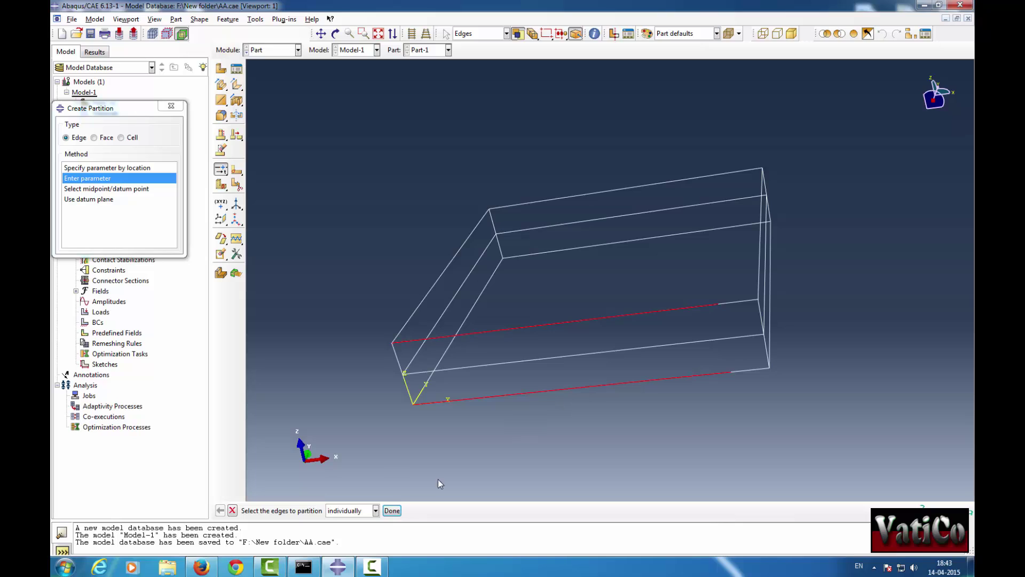
click(392, 510)
text(0.9)
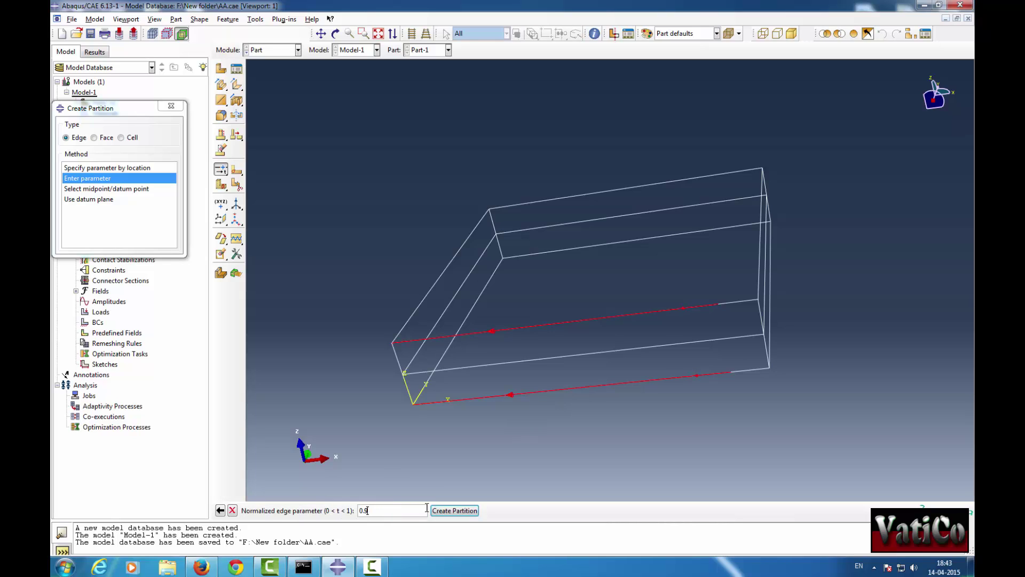
click(447, 510)
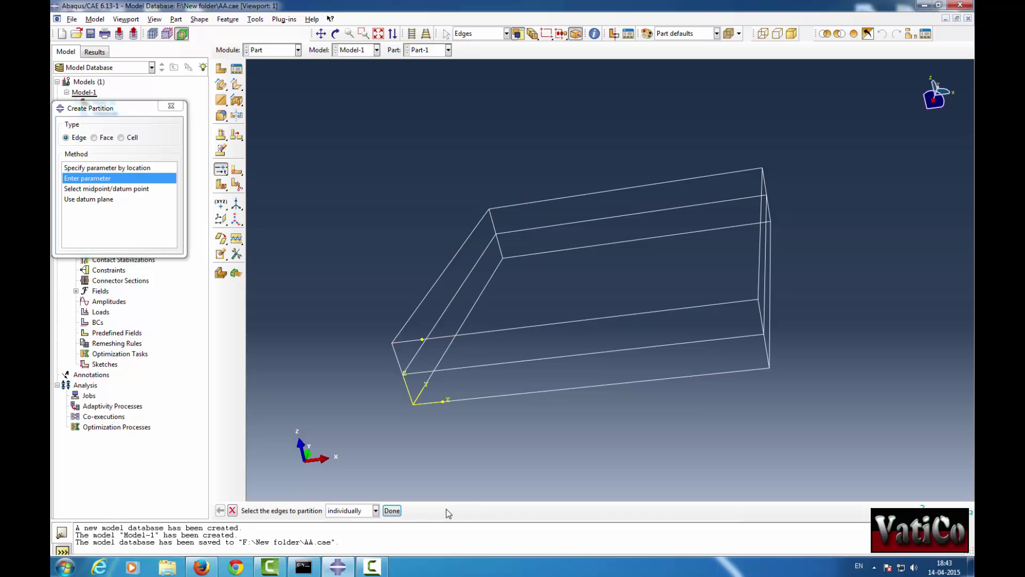
- Split the top back and upper middle long edges at 0.9, then close the partition dialog
click(570, 198)
shift+click(641, 241)
click(392, 511)
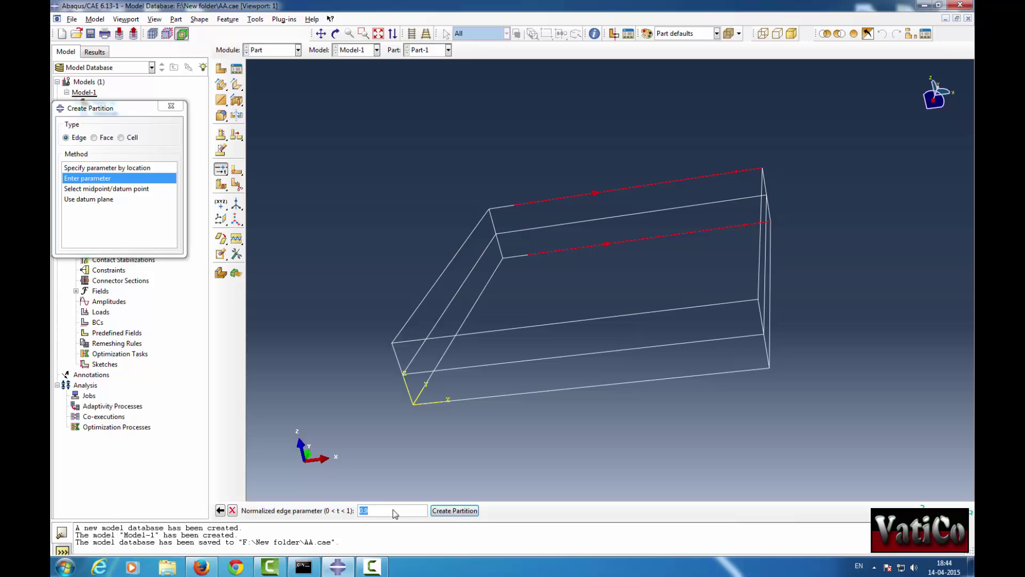
click(454, 511)
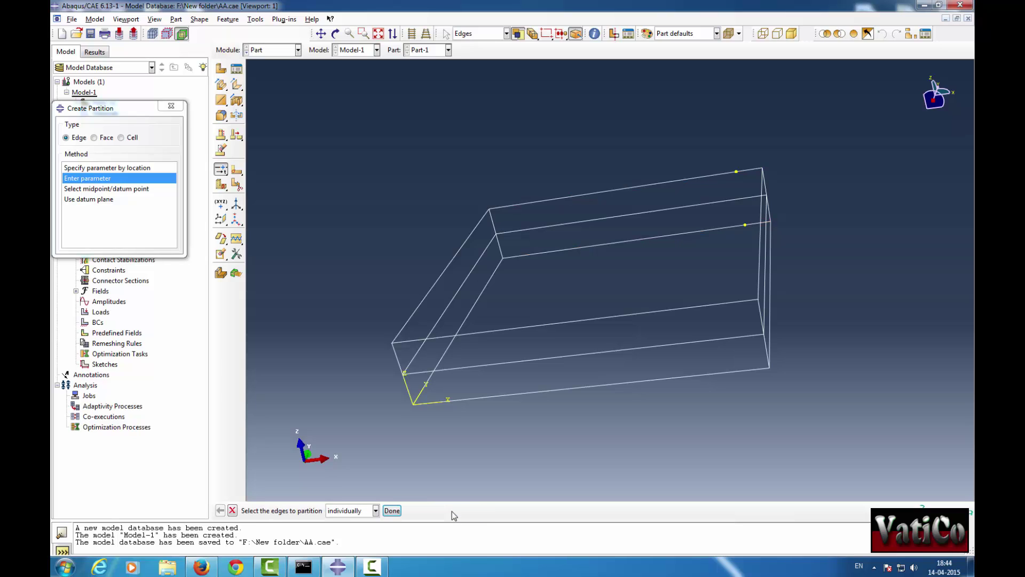
click(392, 511)
click(170, 107)
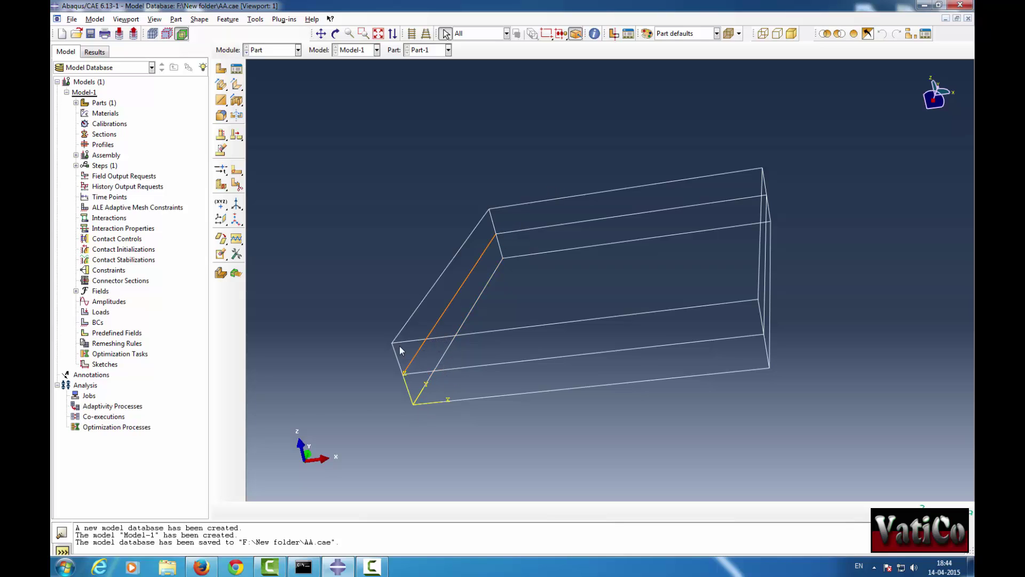
- Start a cell partition by cutting plane with the block's cell selected
click(426, 341)
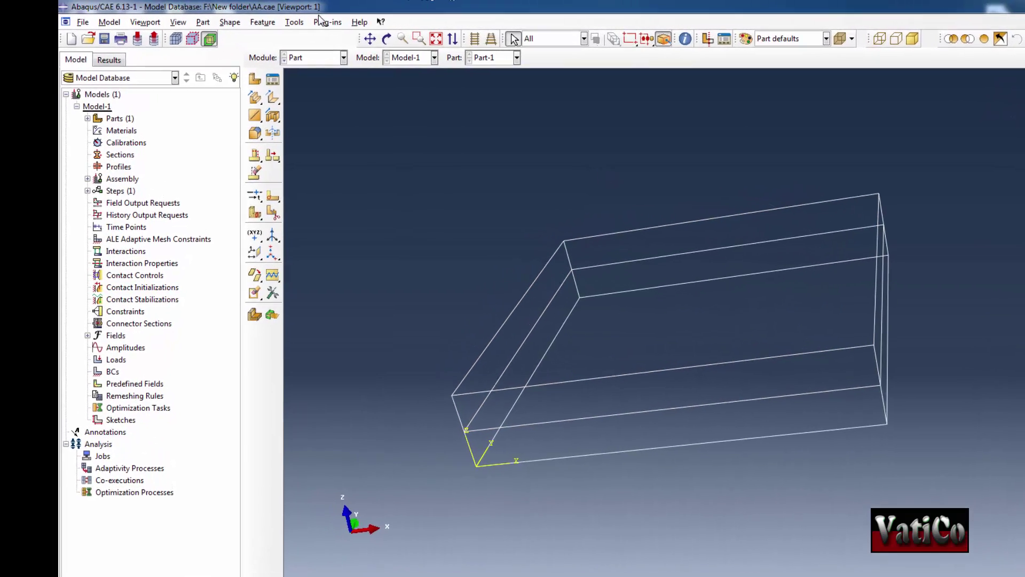
click(254, 20)
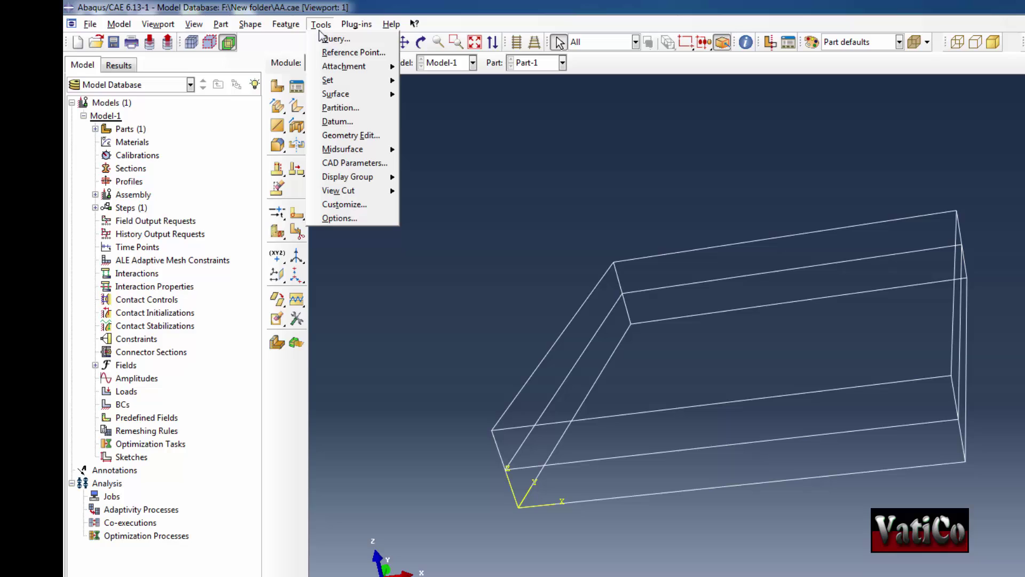
click(340, 107)
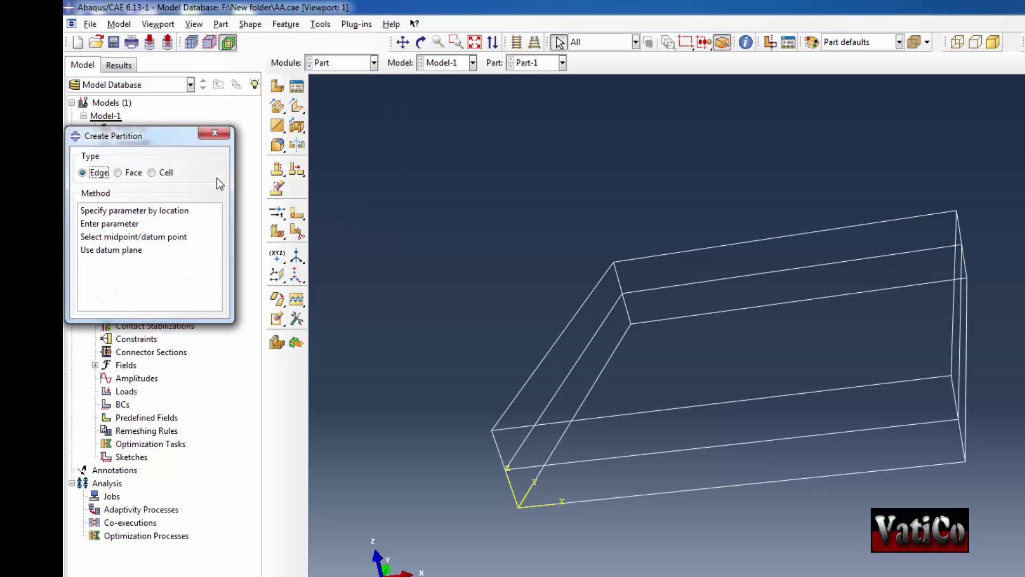
click(163, 173)
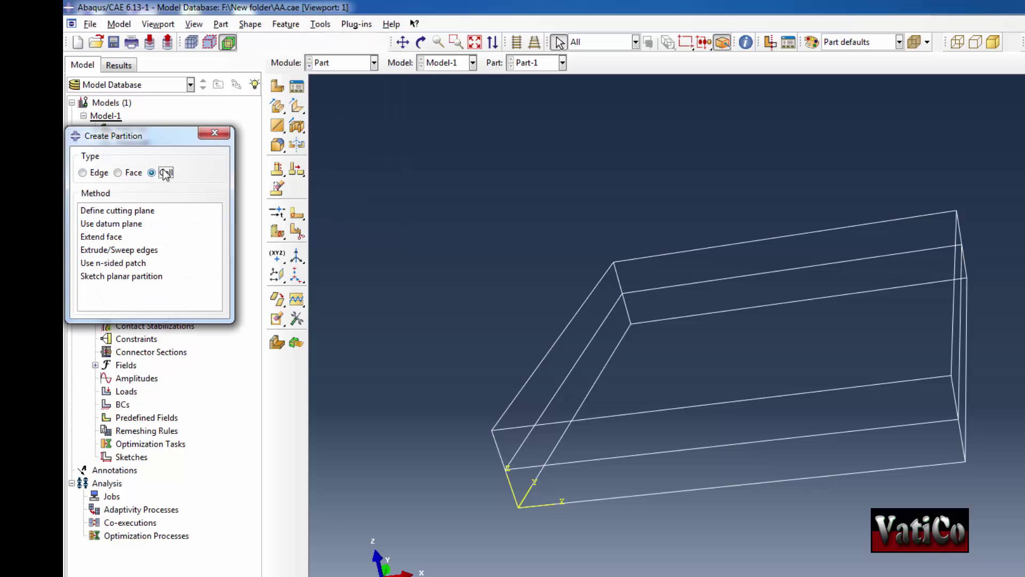
click(134, 214)
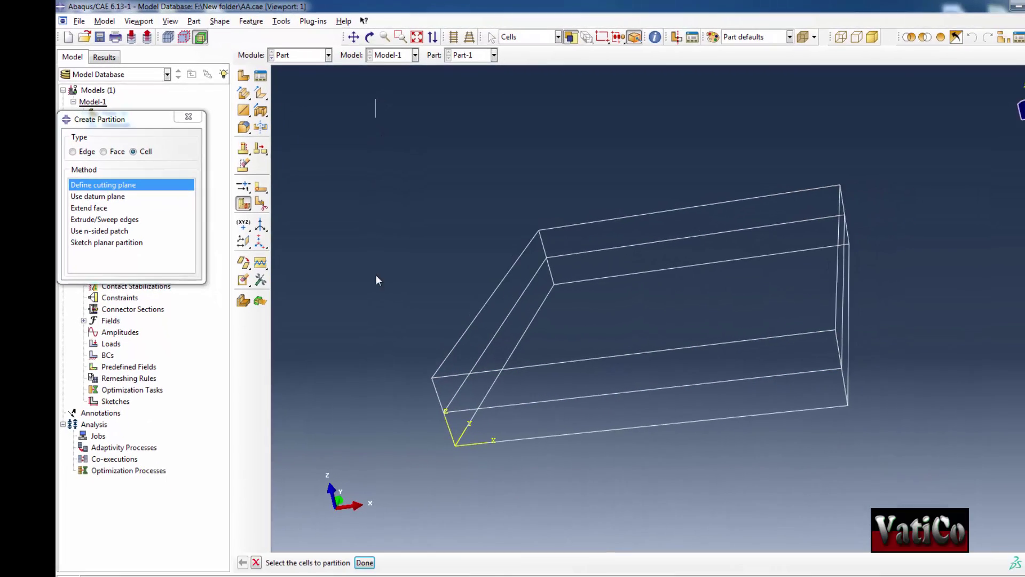
drag(428, 113, 1024, 576)
drag(820, 460, 860, 466)
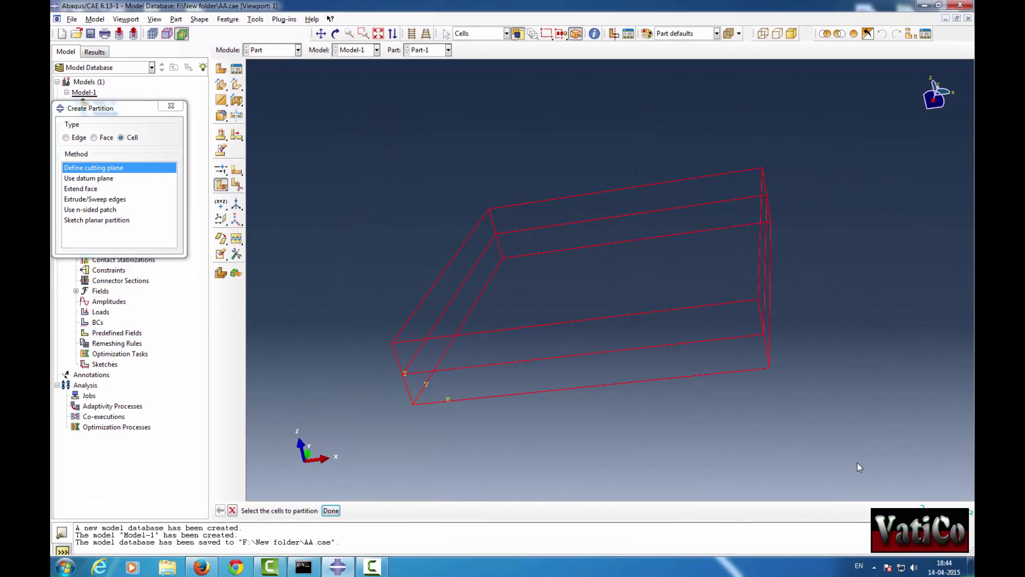
click(331, 511)
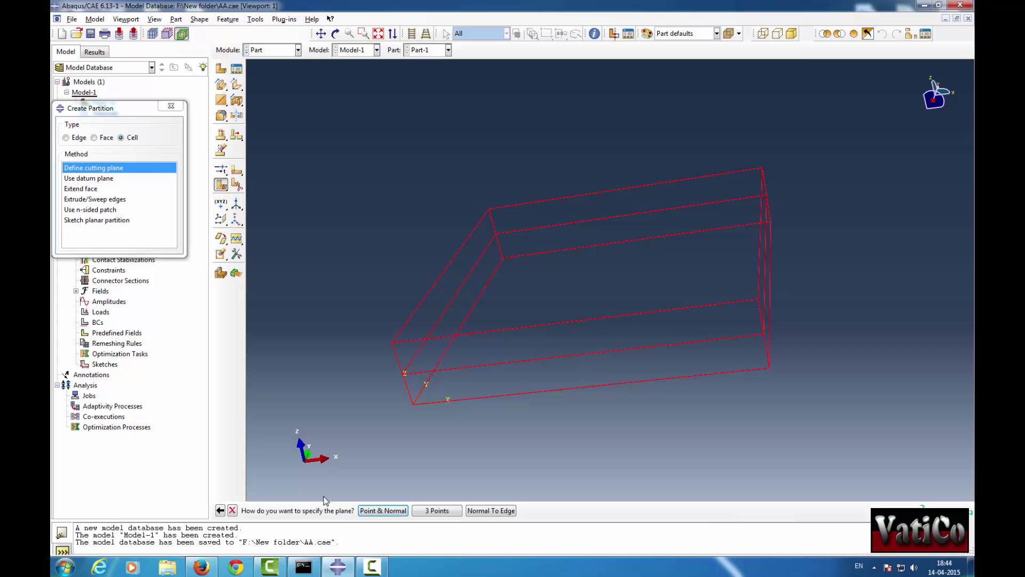
- Cut the block with a plane through three 0.1 split points, then show it shaded in Iso view
click(436, 511)
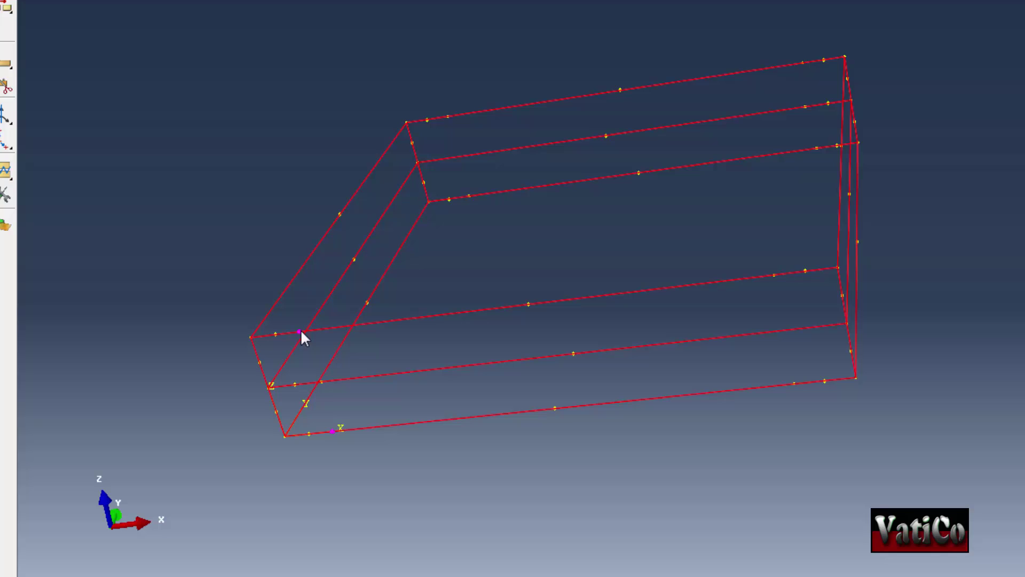
click(448, 117)
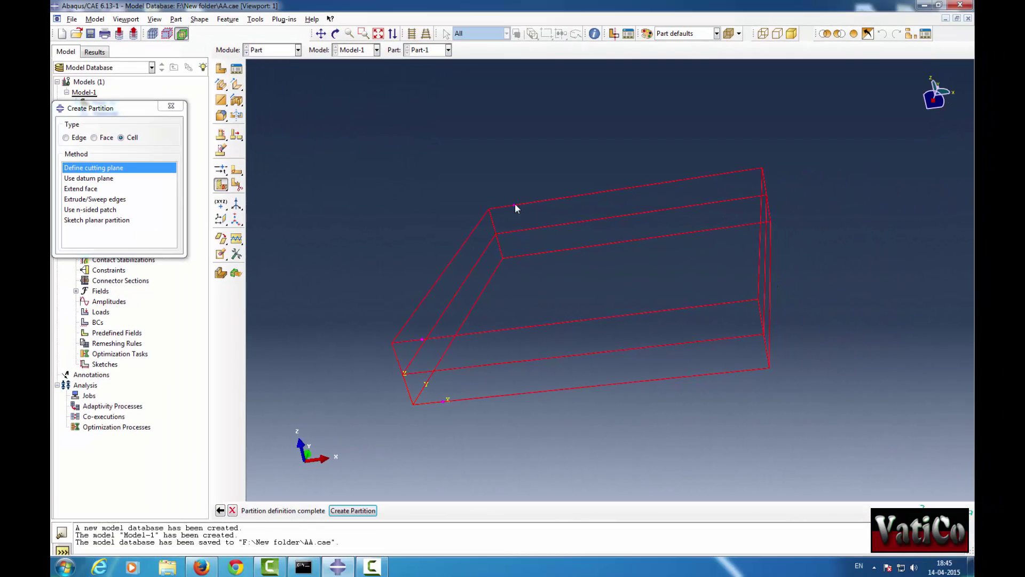
click(352, 511)
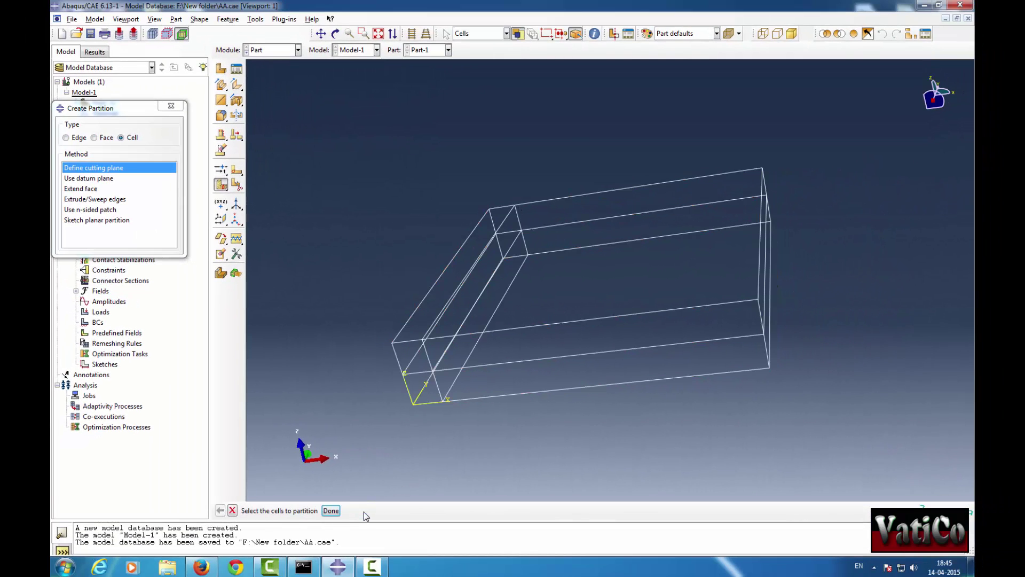
click(792, 33)
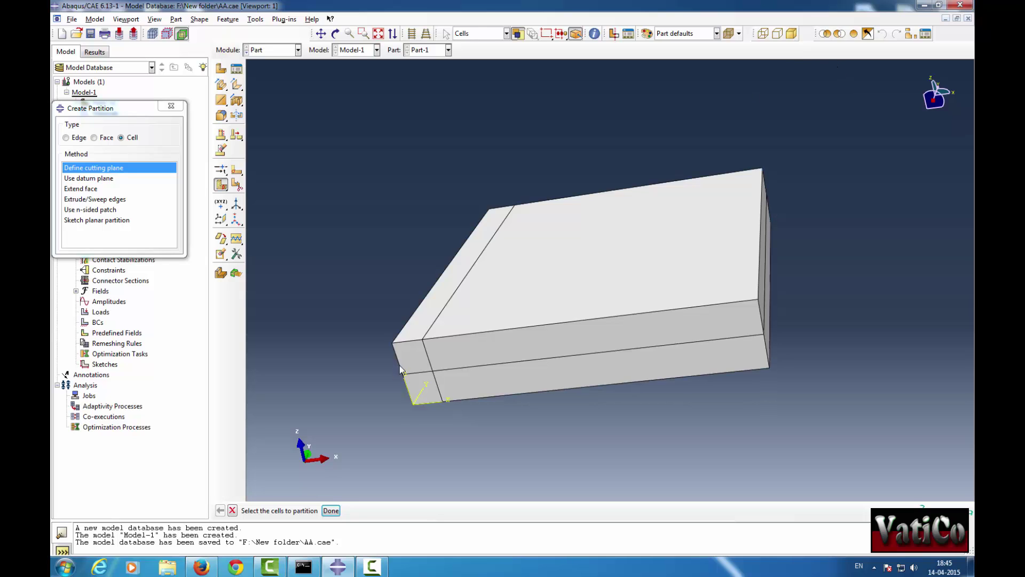
click(764, 33)
click(767, 34)
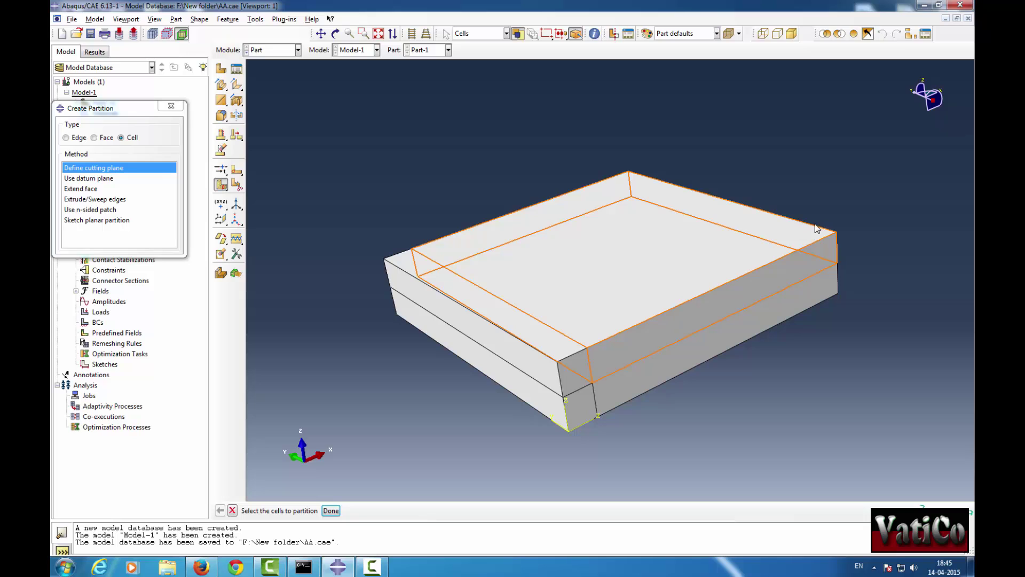